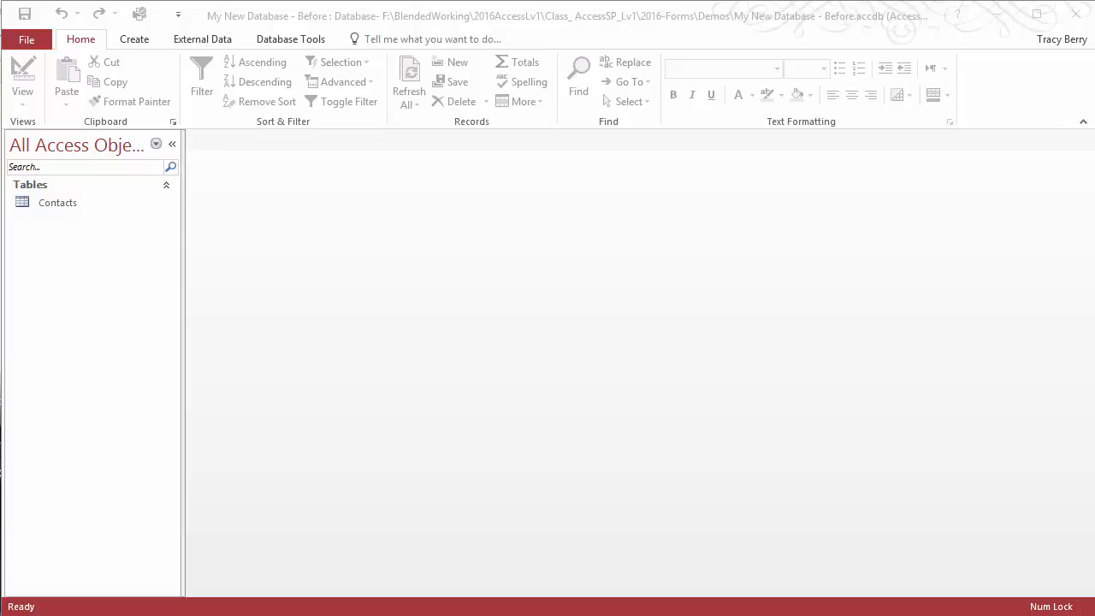
Create a basic one-click form based on the Contacts table
{"action": "left_click", "coordinate": [67, 207]}
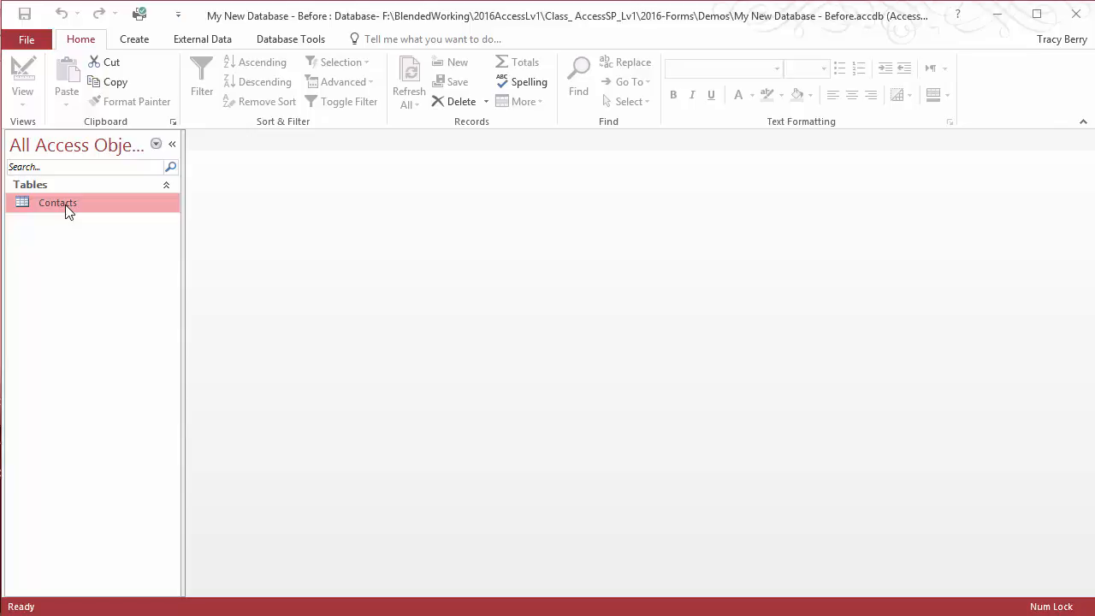
{"action": "left_click", "coordinate": [135, 41]}
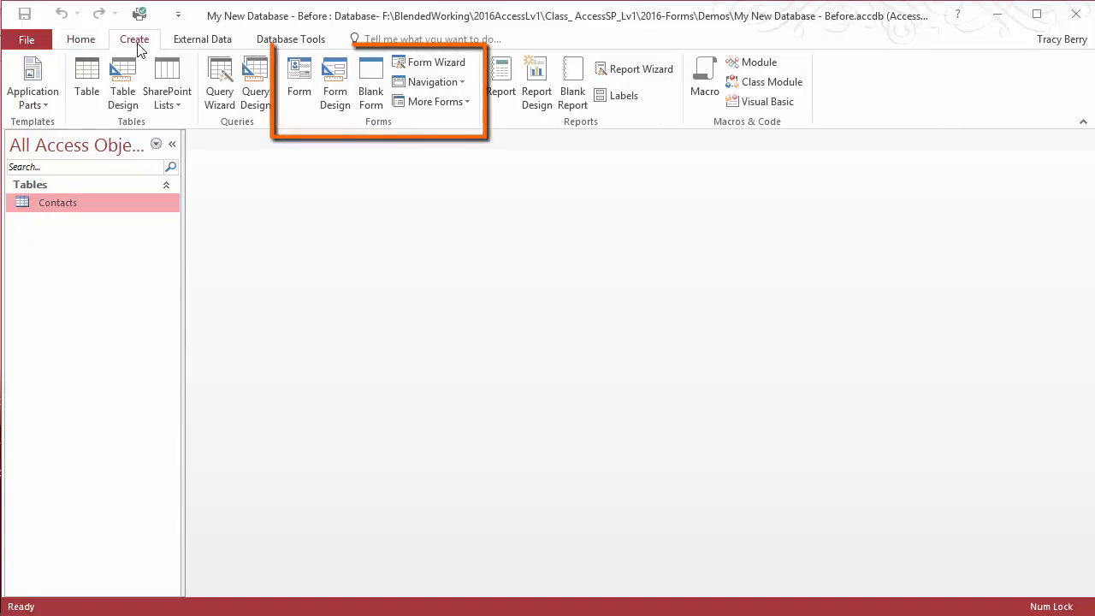
{"action": "left_click", "coordinate": [301, 92]}
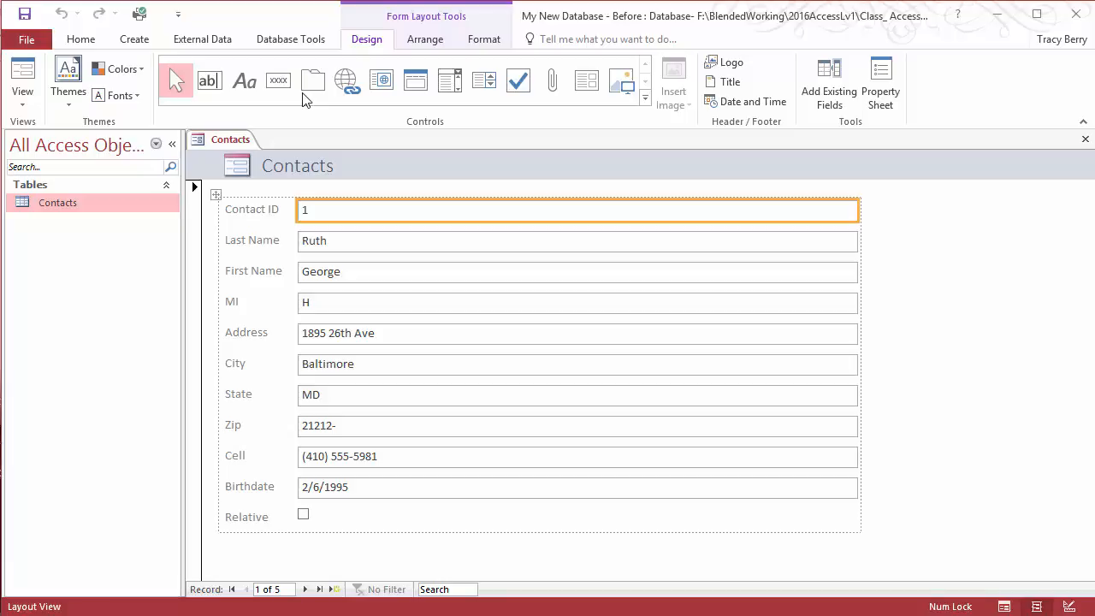
Save the new form as Contacts-OneClickForm and close it
{"action": "right_click", "coordinate": [238, 139]}
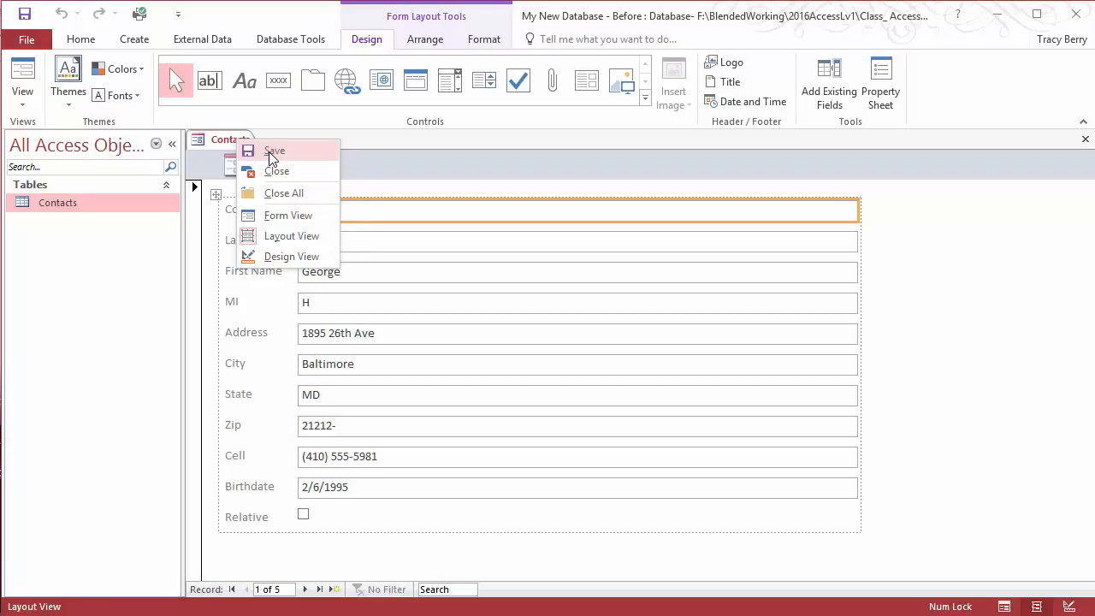
{"action": "left_click", "coordinate": [270, 152]}
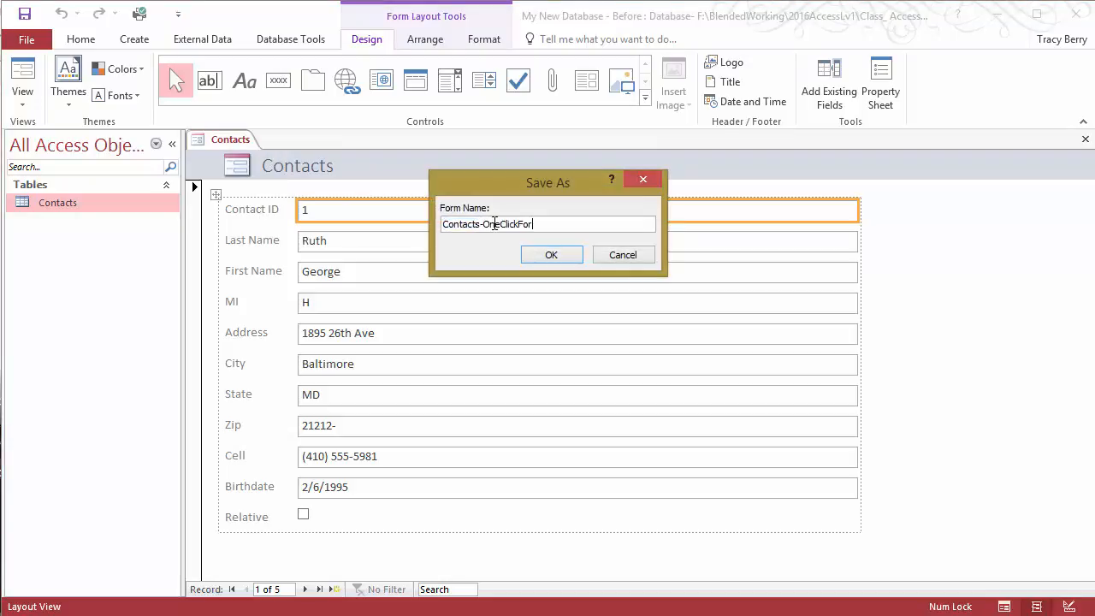
{"action": "left_click", "coordinate": [537, 260]}
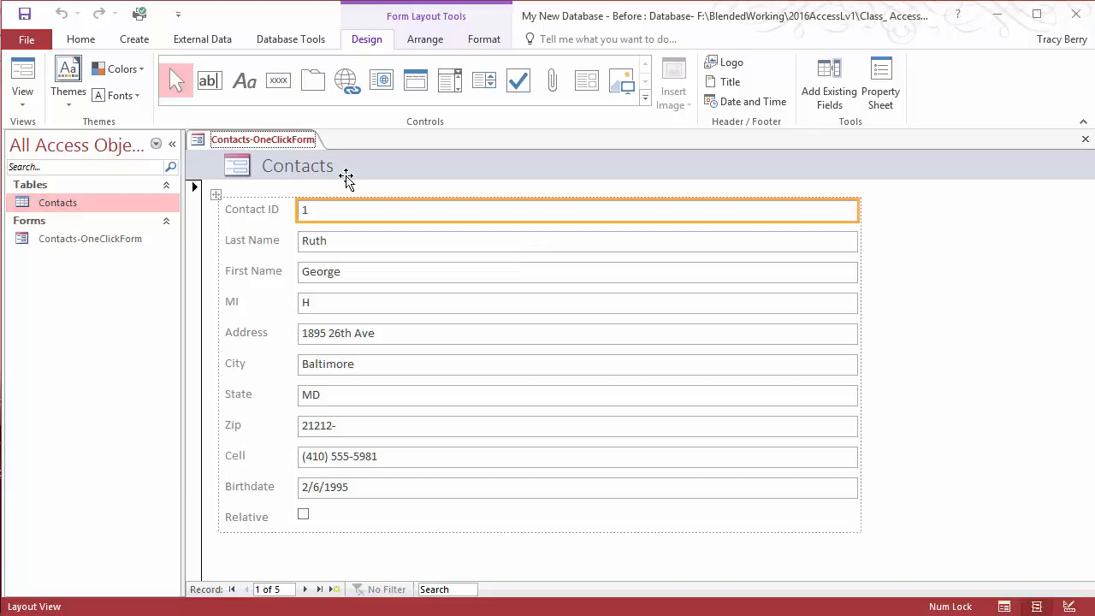
{"action": "right_click", "coordinate": [304, 143]}
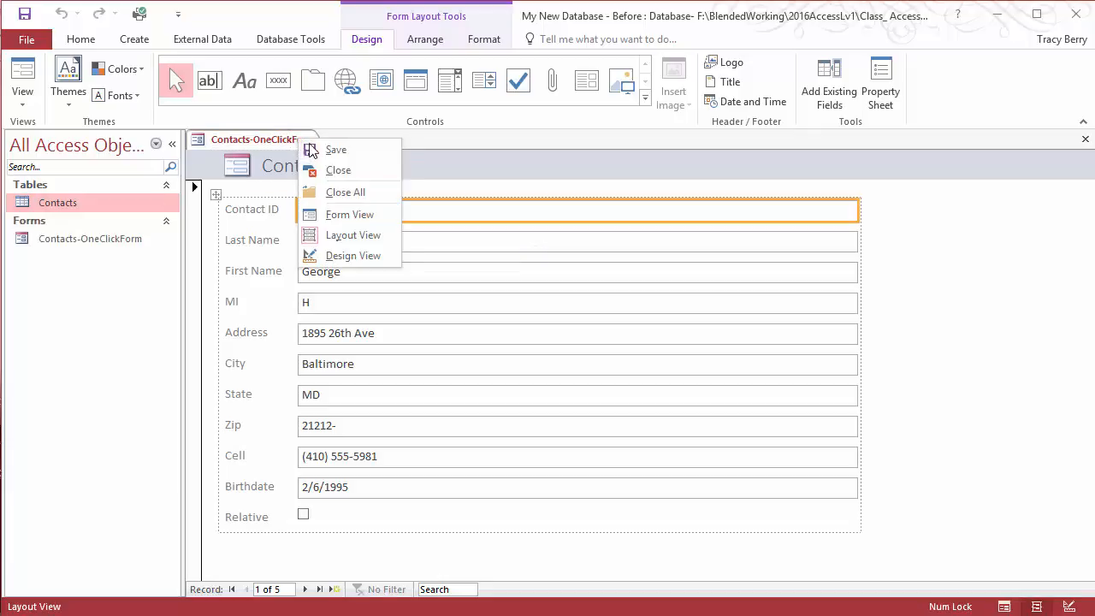
{"action": "left_click", "coordinate": [329, 173]}
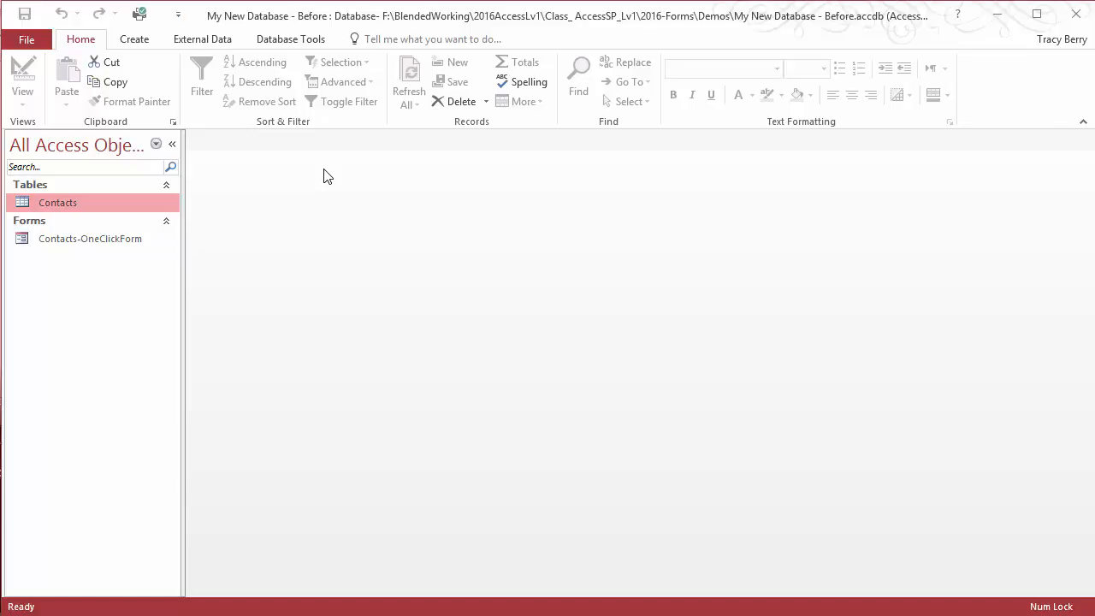
Create a Datasheet form from the Contacts table
{"action": "left_click", "coordinate": [136, 41]}
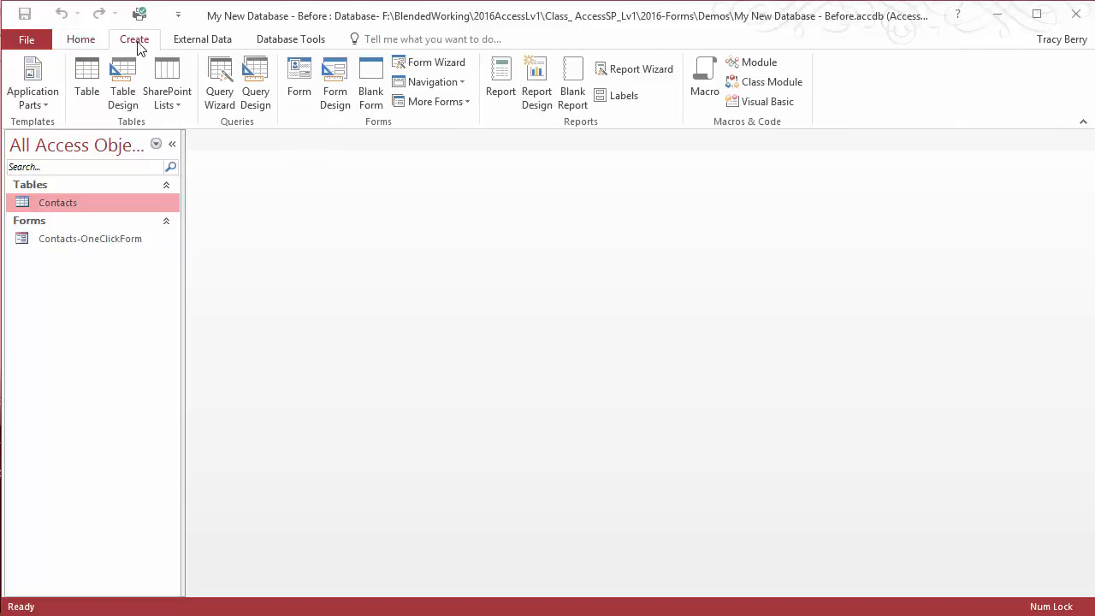
{"action": "left_click", "coordinate": [451, 101]}
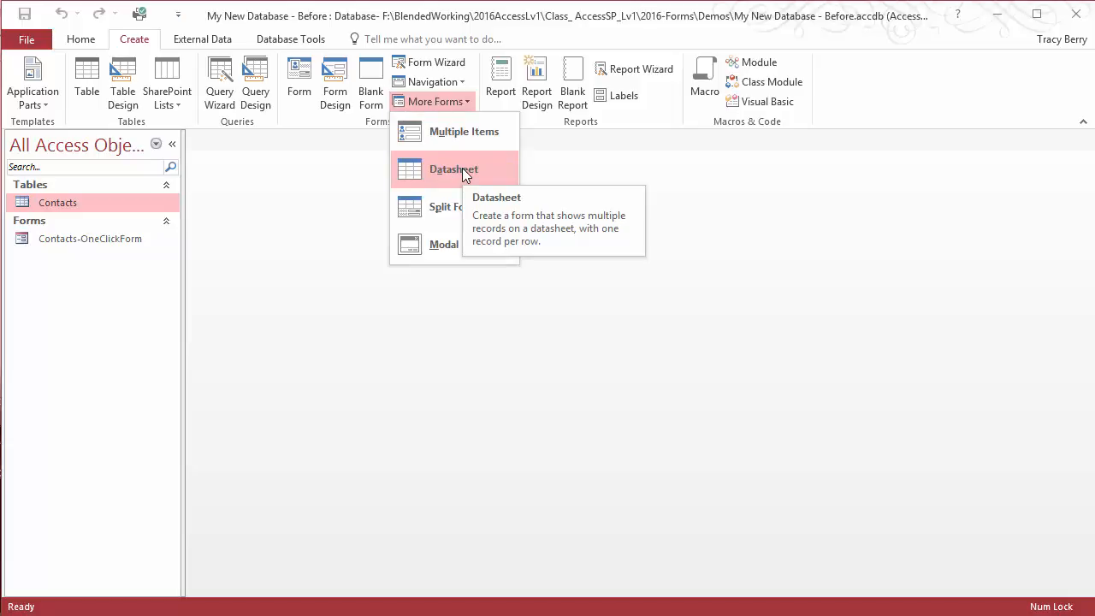
{"action": "left_click", "coordinate": [461, 170]}
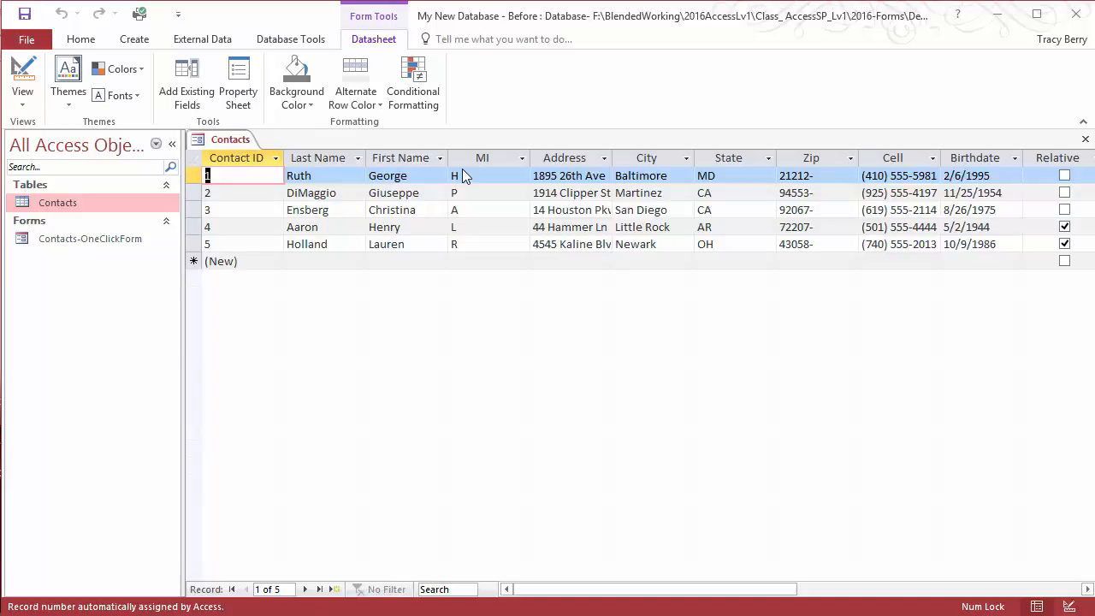
Save the datasheet form as FRM_Contacts and close it
{"action": "right_click", "coordinate": [243, 142]}
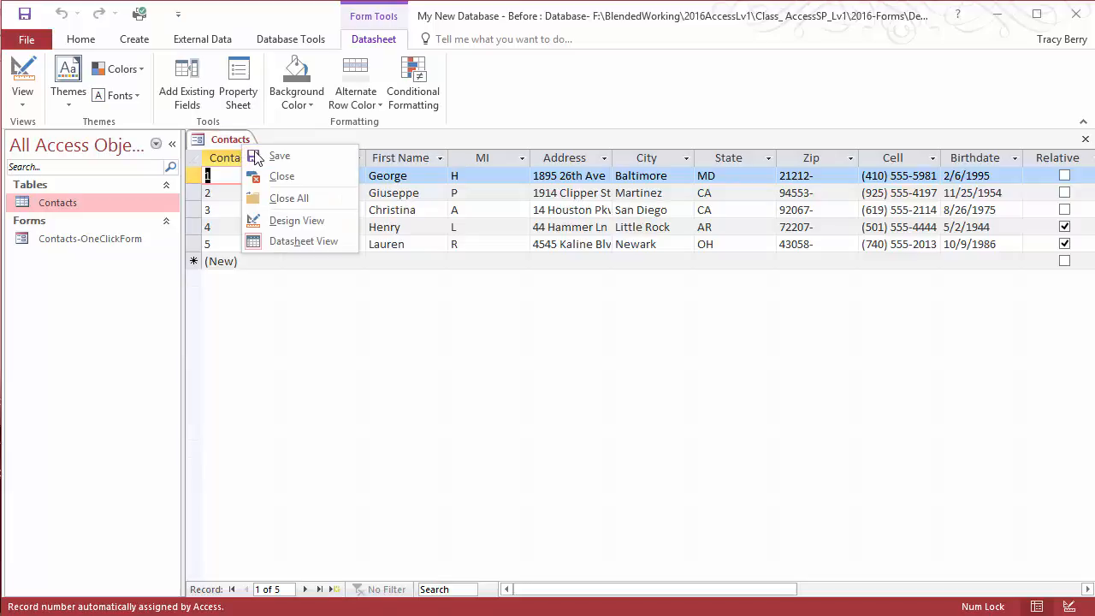
{"action": "left_click", "coordinate": [256, 156]}
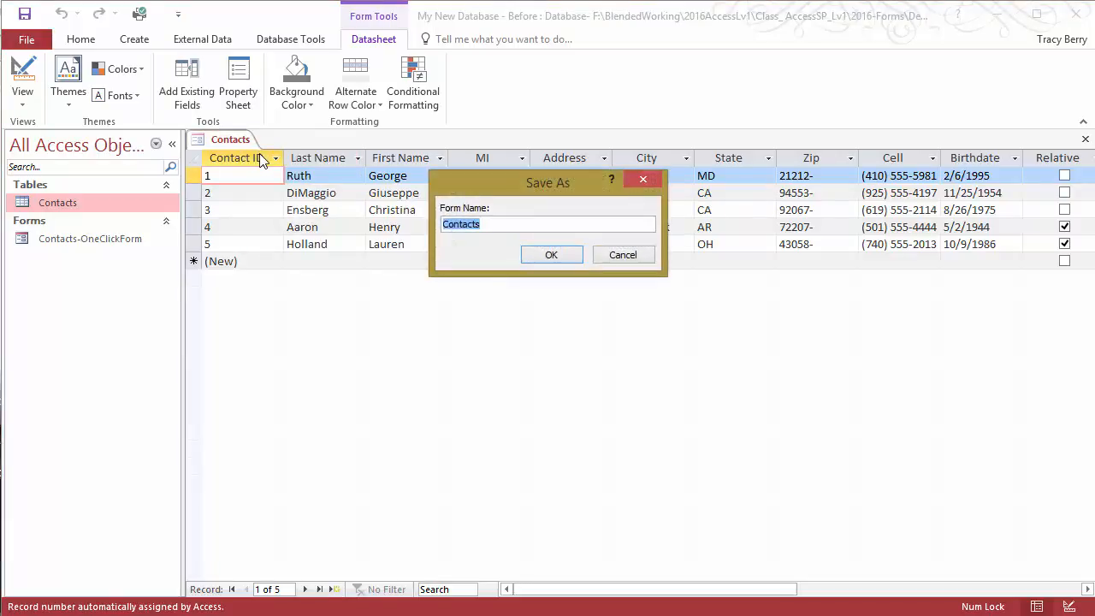
{"action": "left_click", "coordinate": [491, 224]}
{"action": "key", "text": "Home"}
{"action": "type", "text": "FRM_"}
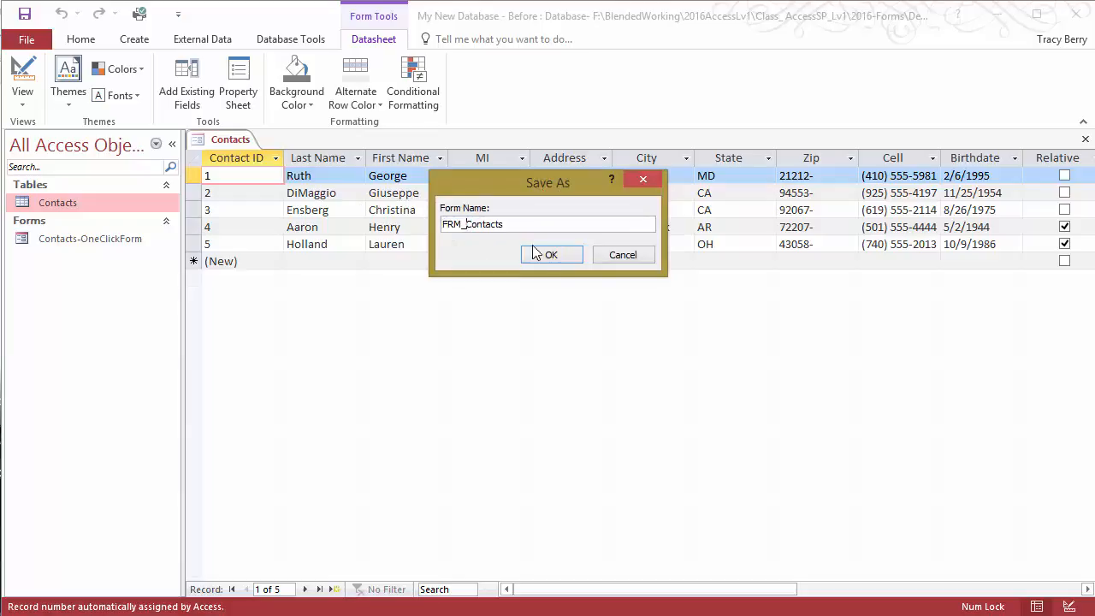
{"action": "left_click", "coordinate": [550, 257]}
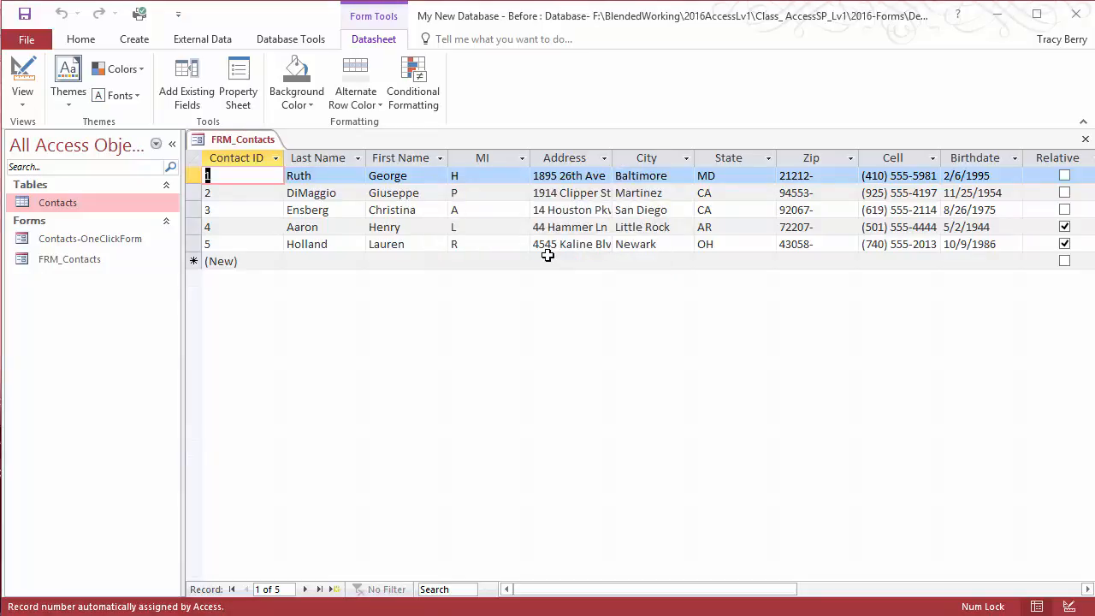
{"action": "right_click", "coordinate": [279, 146]}
{"action": "left_click", "coordinate": [308, 177]}
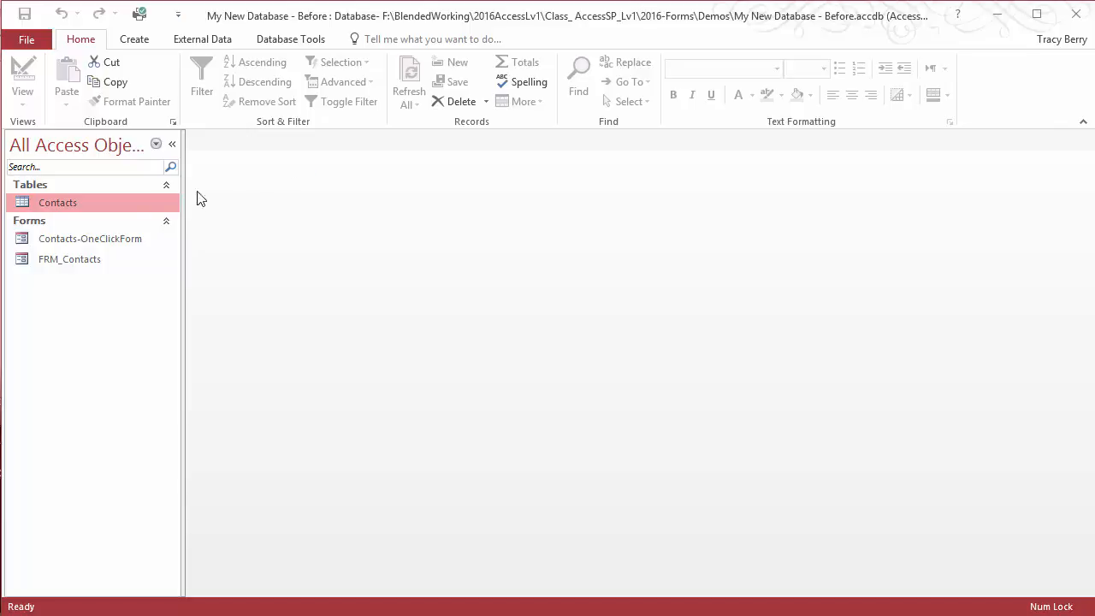
Create a Split Form from the Contacts table
{"action": "left_click", "coordinate": [144, 48]}
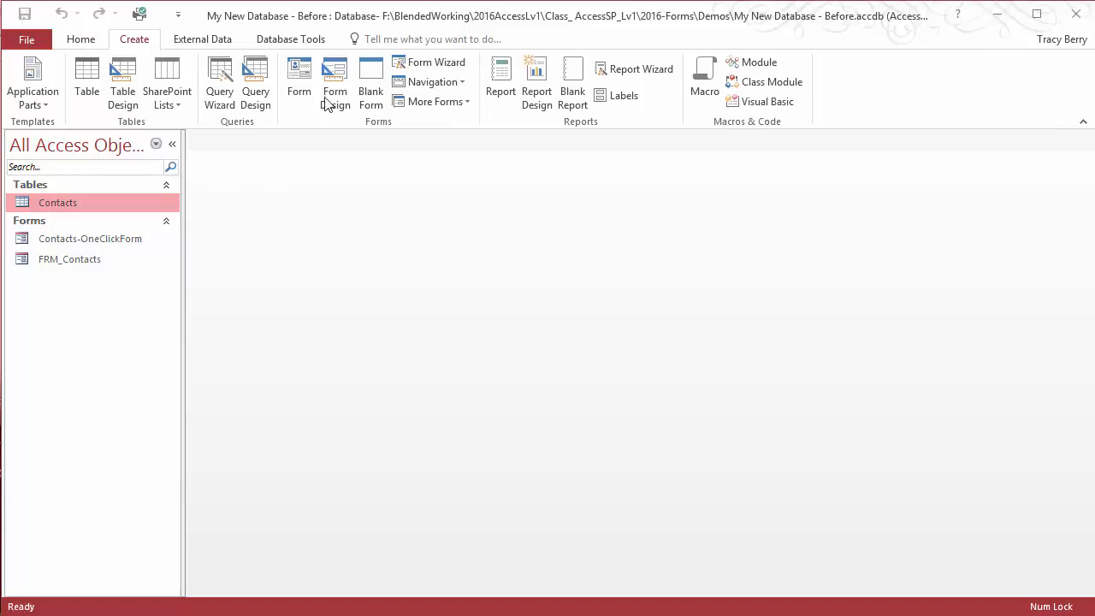
{"action": "left_click", "coordinate": [433, 102]}
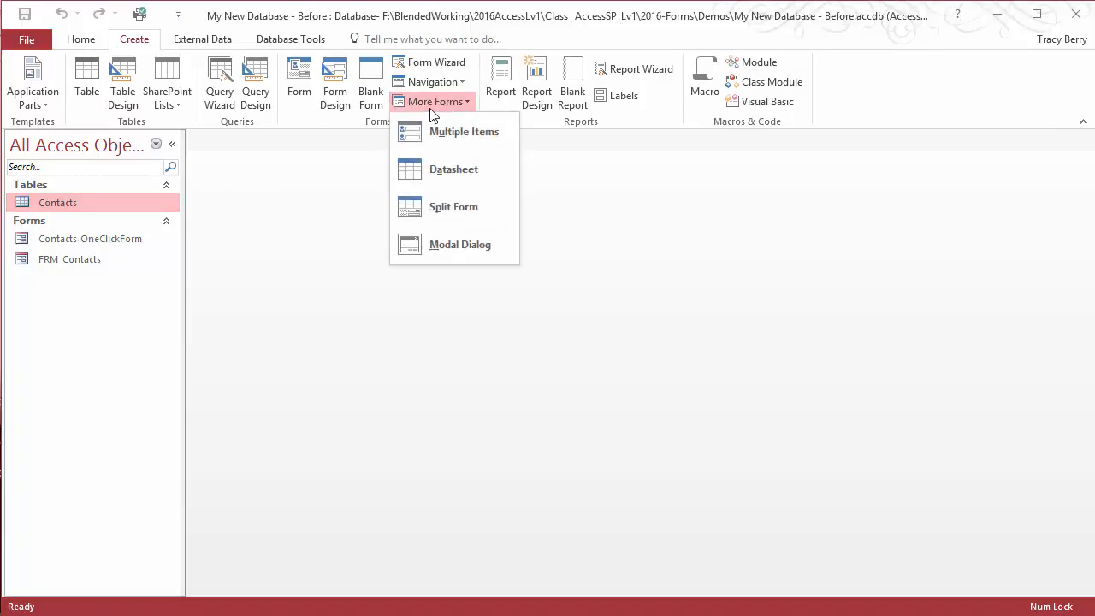
{"action": "left_click", "coordinate": [466, 216]}
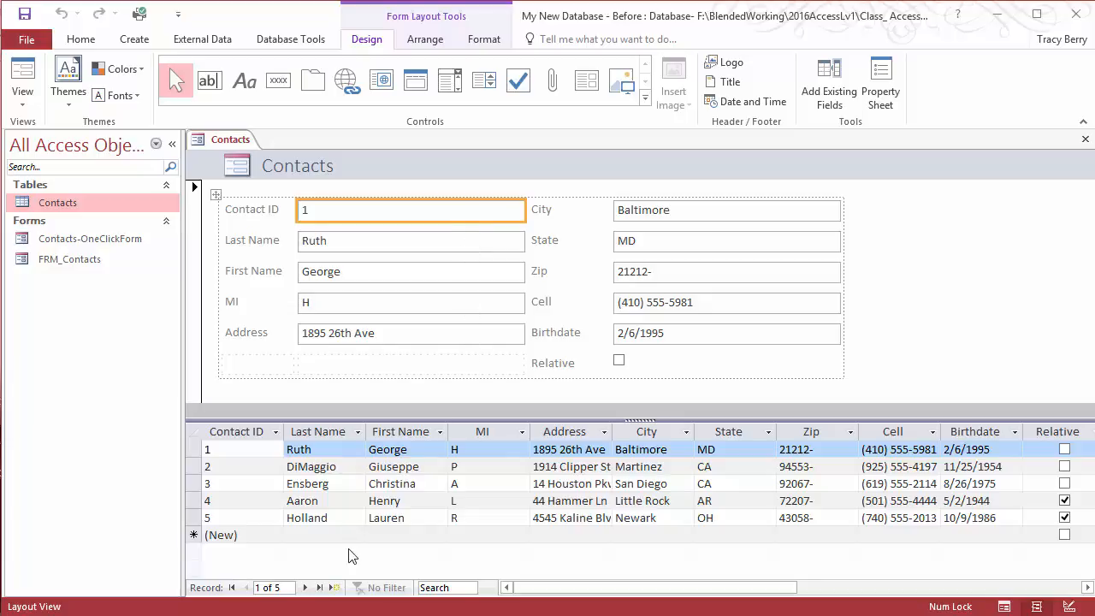
Step forward through the contact records to the last one, comparing the split form's upper and lower sections
{"action": "left_click", "coordinate": [306, 588]}
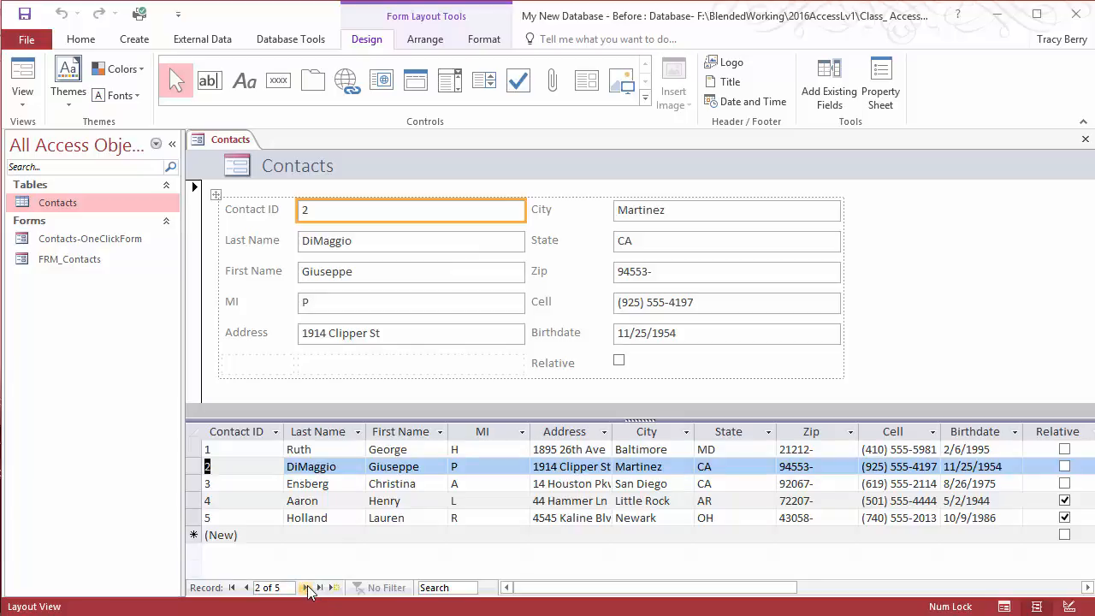
{"action": "left_click", "coordinate": [307, 588]}
{"action": "left_click", "coordinate": [306, 588]}
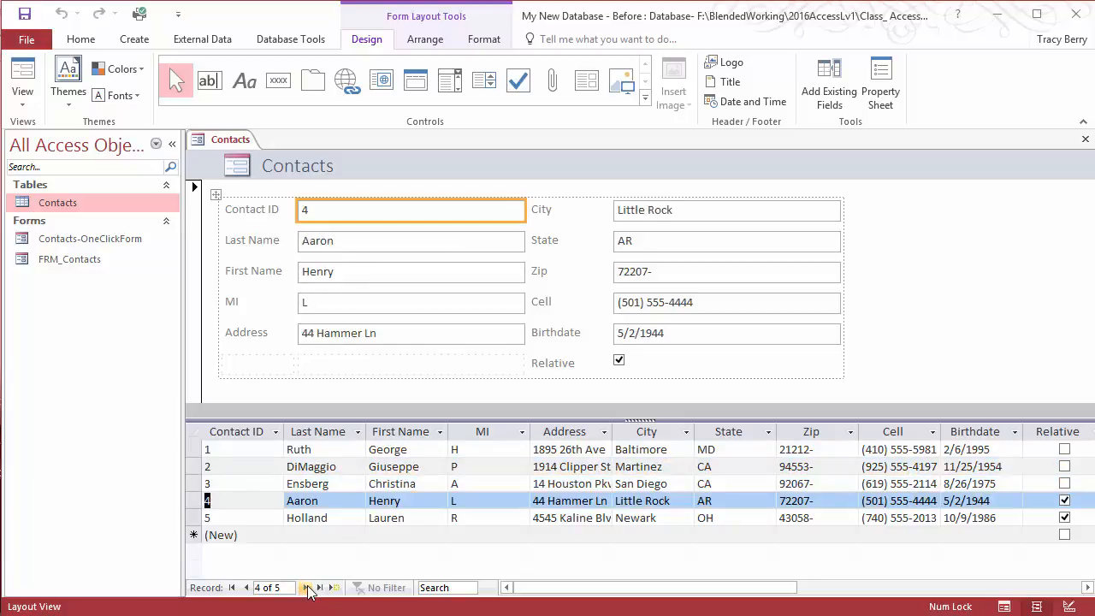
{"action": "left_click", "coordinate": [306, 588]}
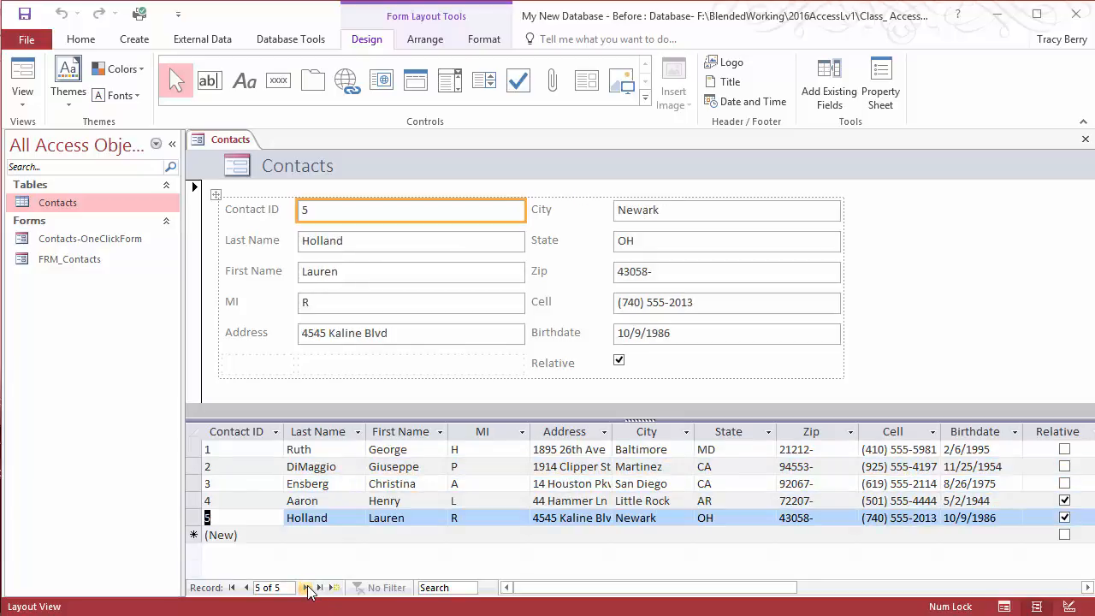
Save the split form as FRM_Contacts_Split and close it
{"action": "right_click", "coordinate": [227, 141]}
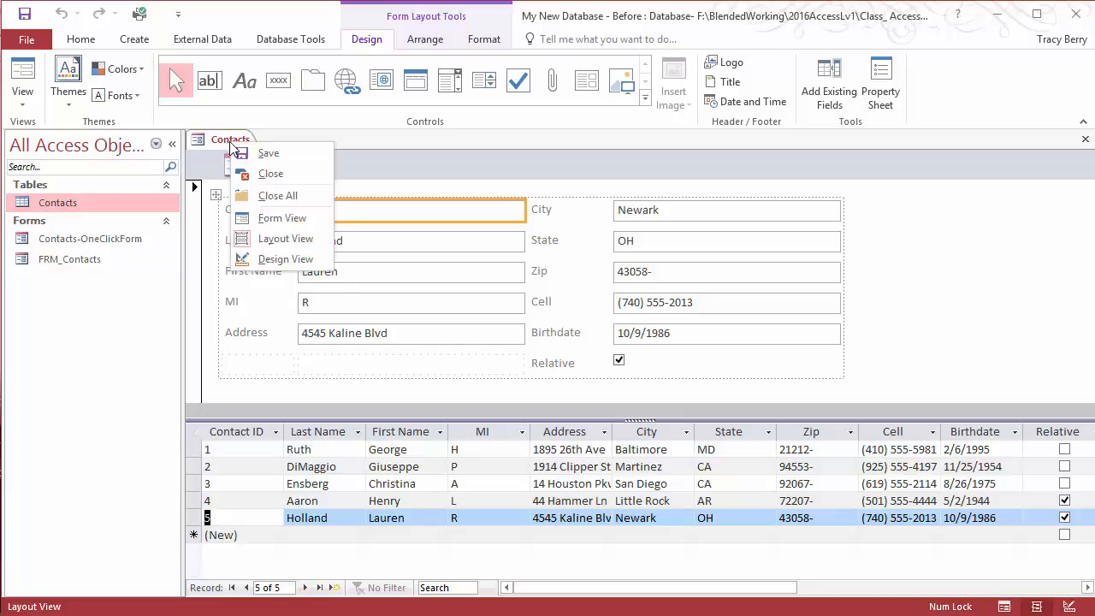
{"action": "left_click", "coordinate": [269, 154]}
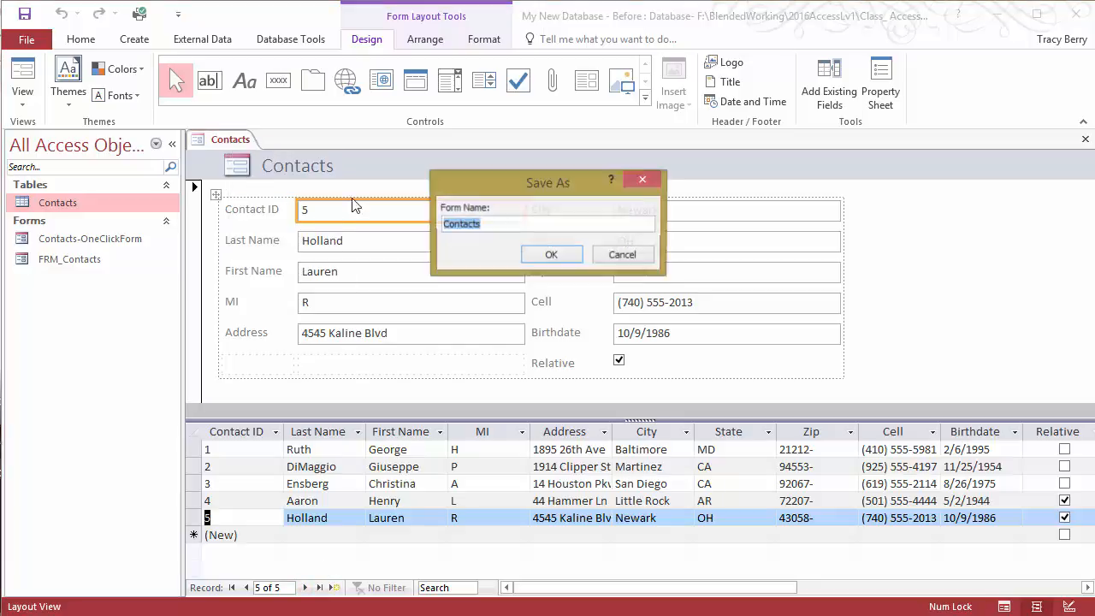
{"action": "type", "text": "FRM_Contacts_Split"}
{"action": "left_click", "coordinate": [548, 255]}
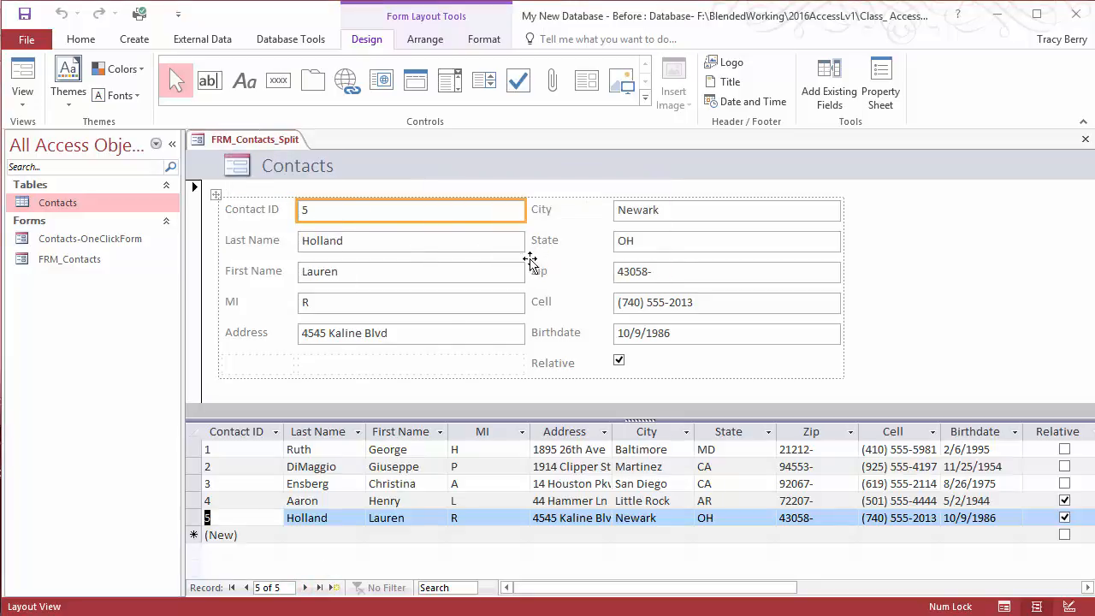
{"action": "right_click", "coordinate": [274, 140]}
{"action": "left_click", "coordinate": [313, 174]}
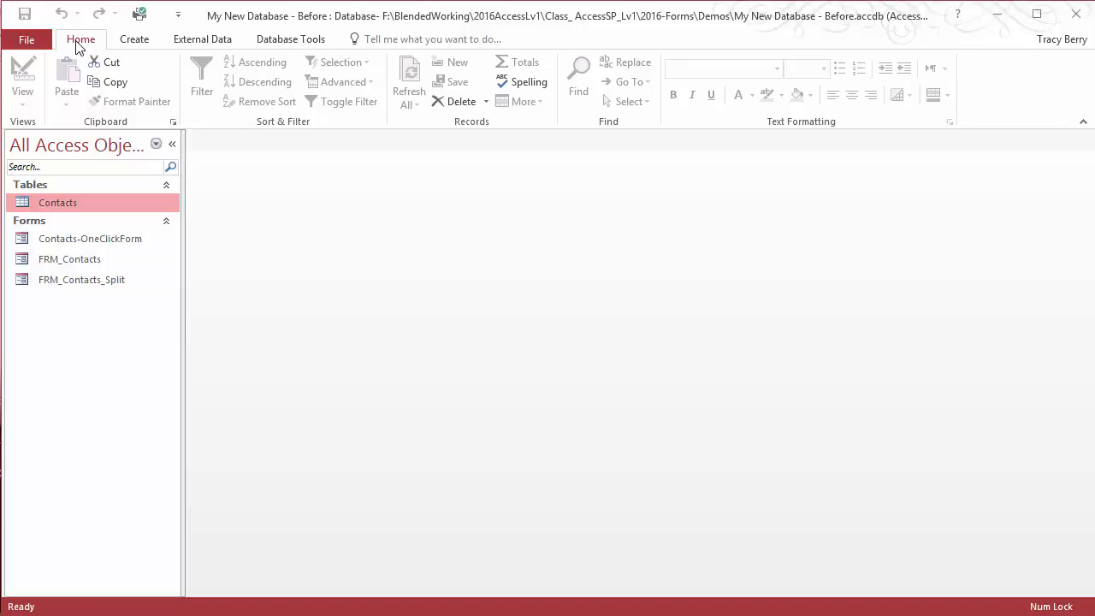
Start a Form Wizard form on the Contacts table, include all available fields, and continue to the layout choice
{"action": "left_click", "coordinate": [134, 42]}
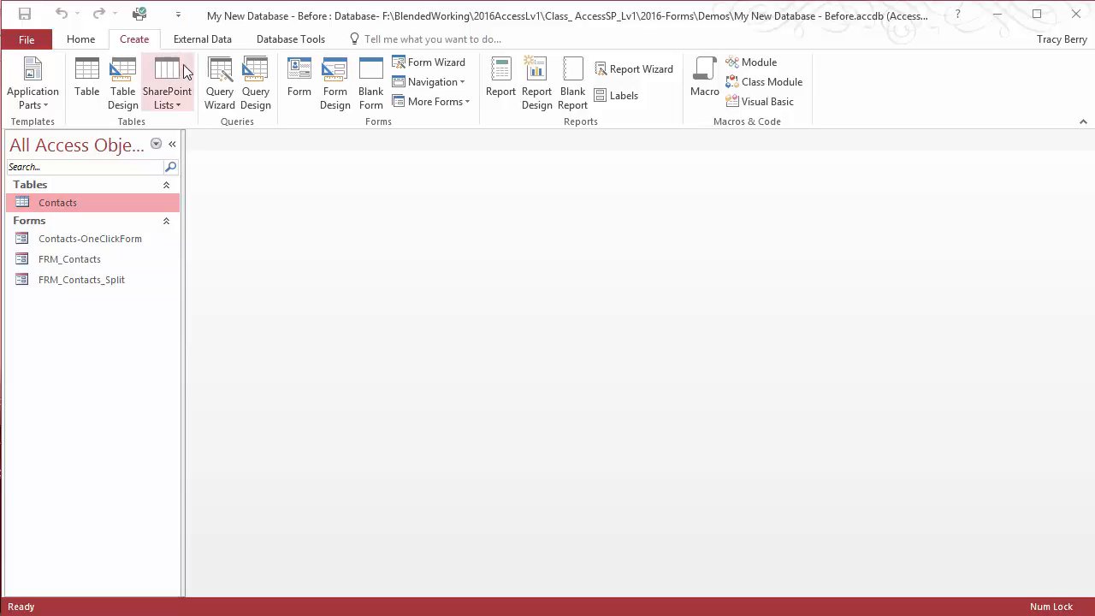
{"action": "left_click", "coordinate": [430, 67]}
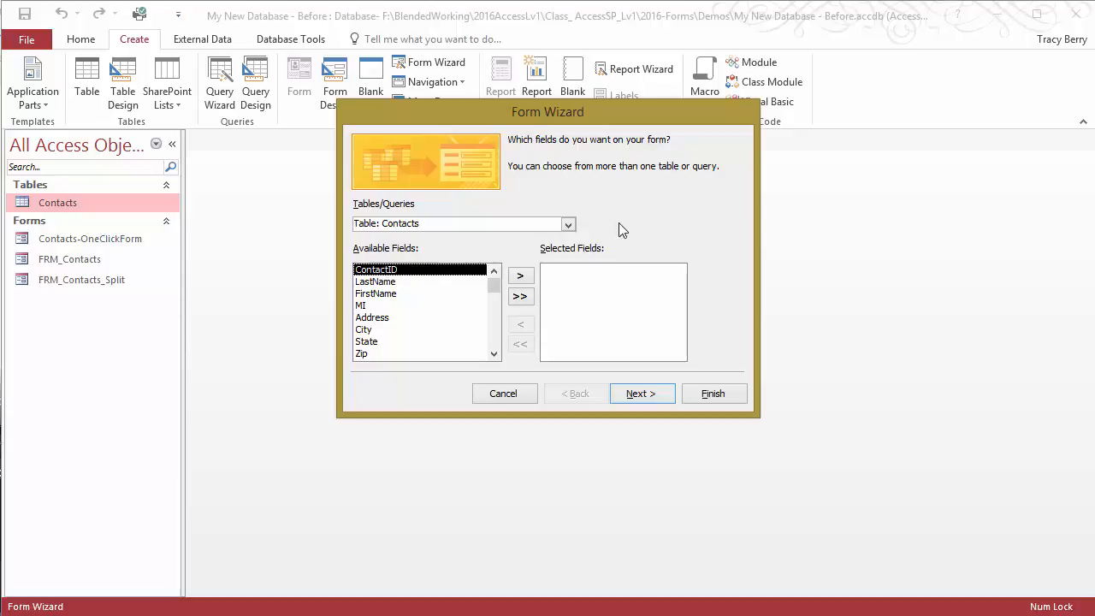
{"action": "left_click", "coordinate": [568, 224]}
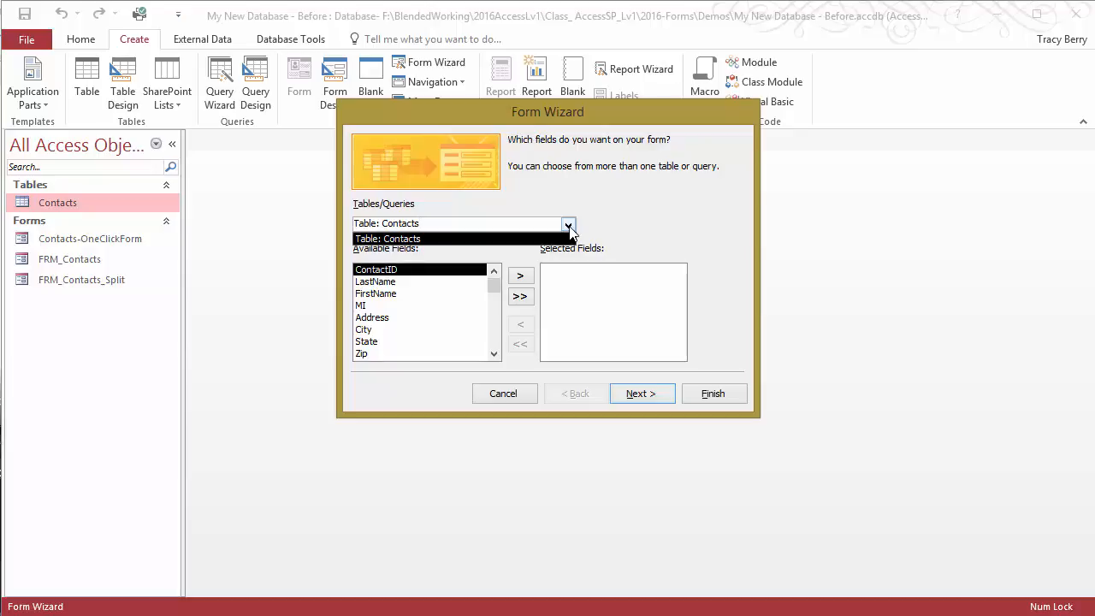
{"action": "left_click", "coordinate": [569, 225]}
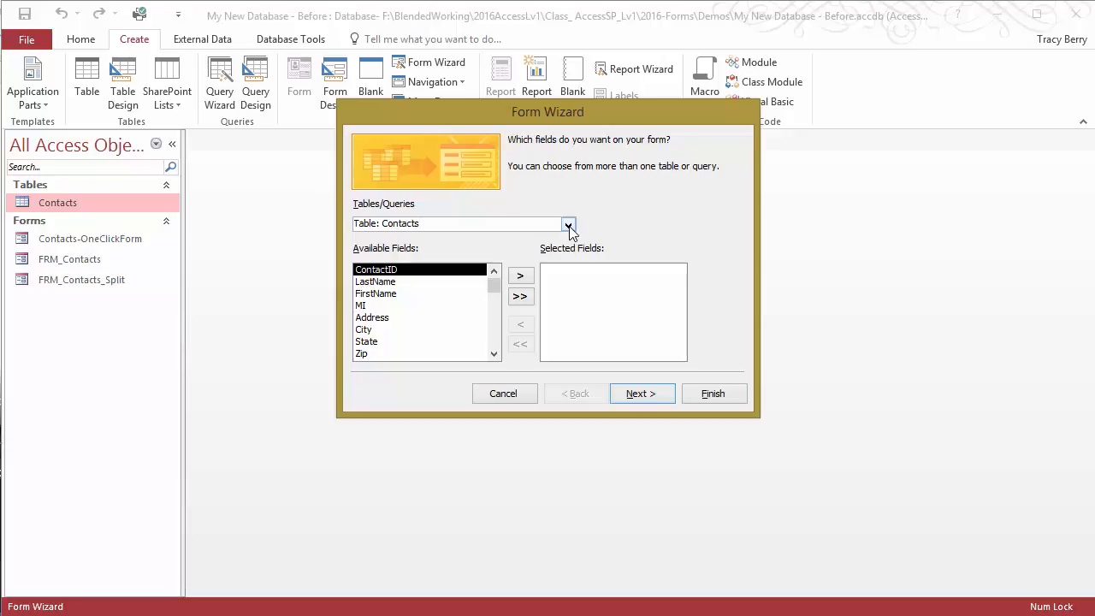
{"action": "left_click", "coordinate": [520, 296]}
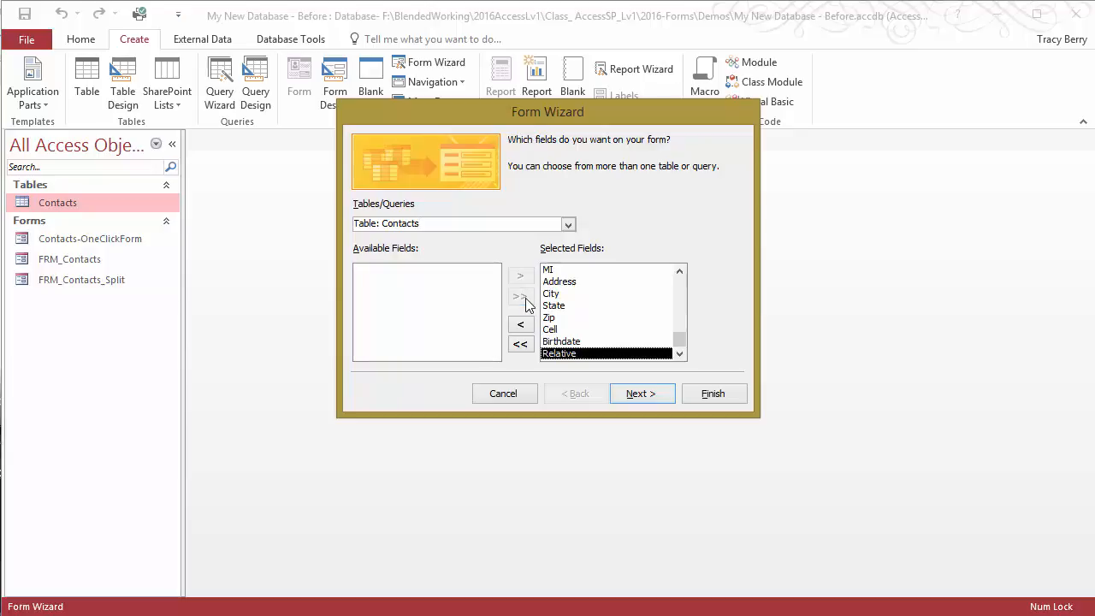
{"action": "left_click", "coordinate": [637, 395]}
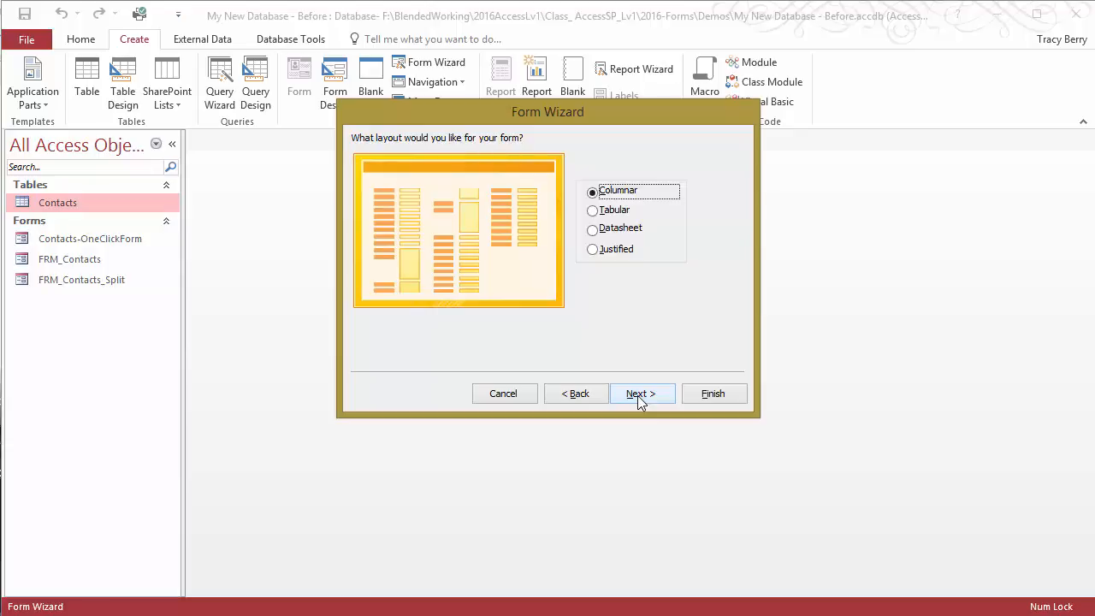
Preview the Tabular, Datasheet and Justified form layouts, and continue to the form title with the Columnar layout
{"action": "left_click", "coordinate": [602, 212]}
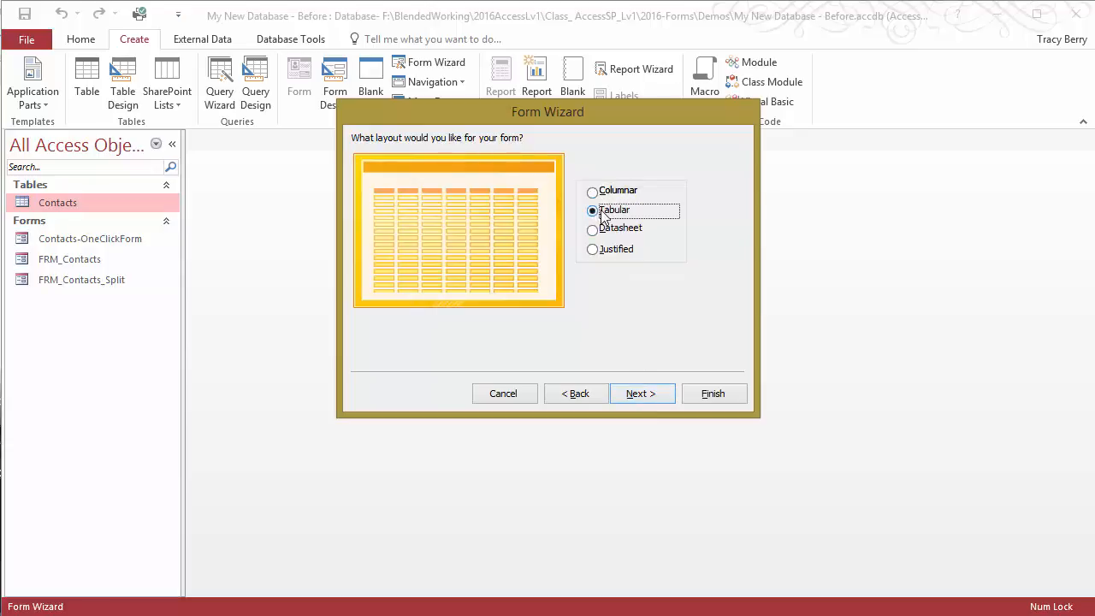
{"action": "left_click", "coordinate": [599, 229]}
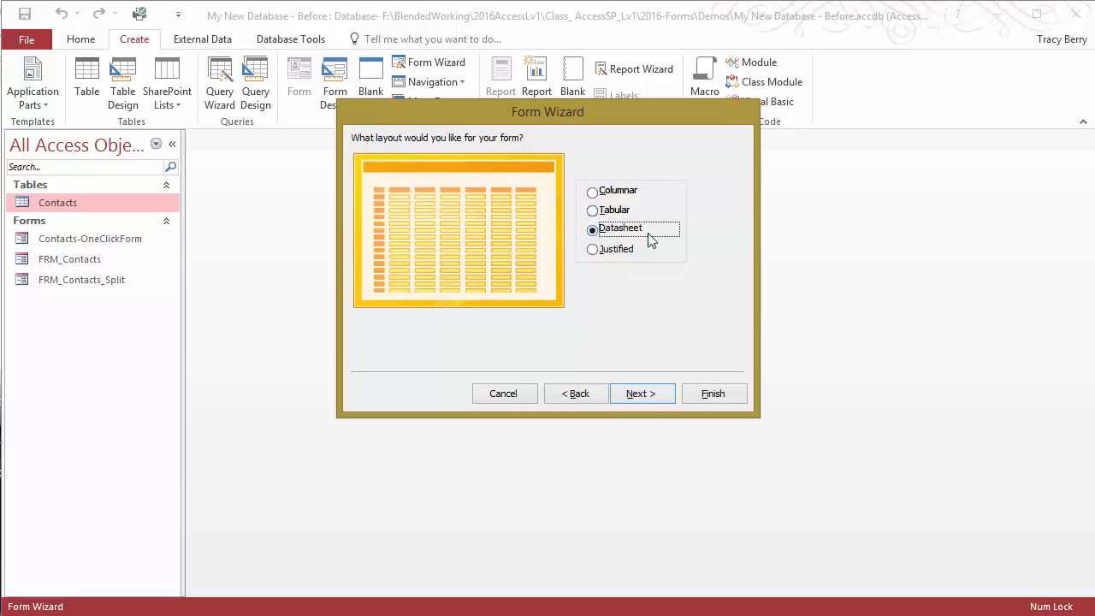
{"action": "left_click", "coordinate": [593, 251]}
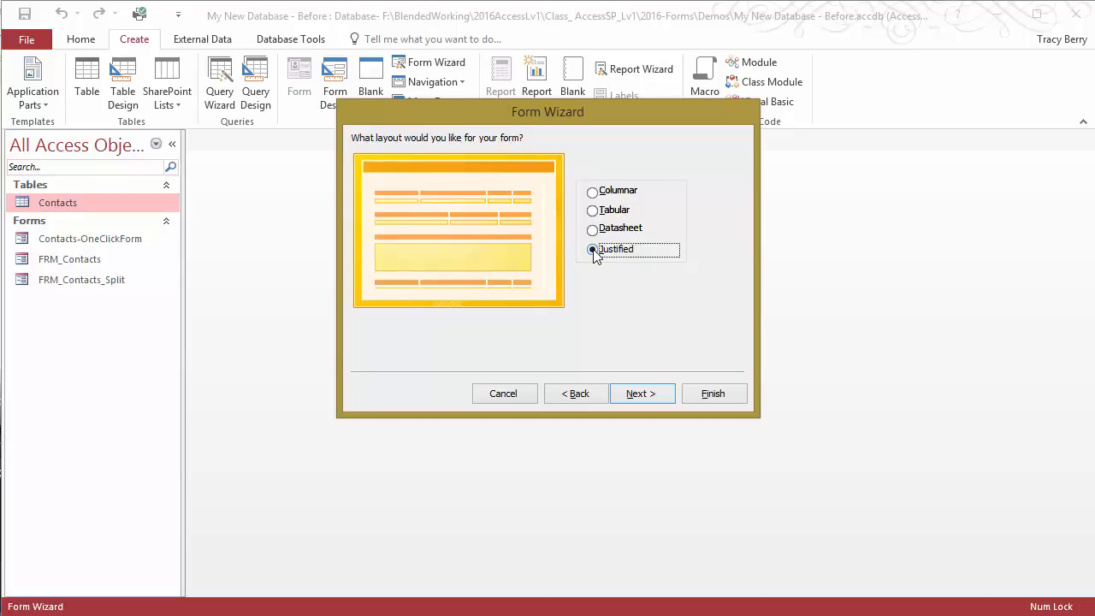
{"action": "left_click", "coordinate": [592, 190]}
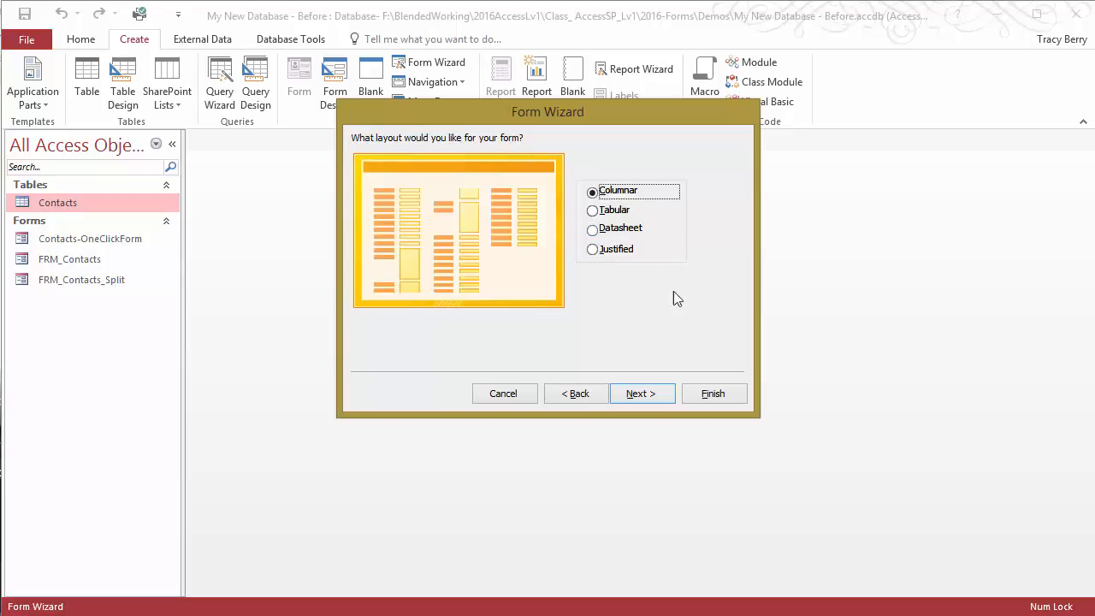
{"action": "left_click", "coordinate": [640, 393]}
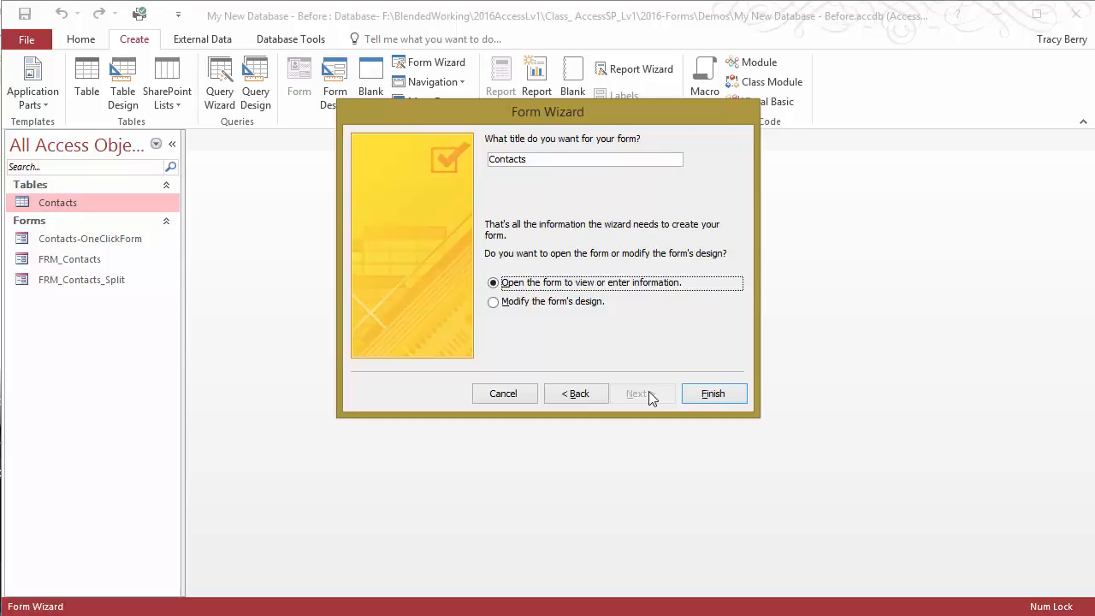
Title the form Contacts Entry and finish the wizard with the form opened for viewing or entering information
{"action": "left_click", "coordinate": [565, 161]}
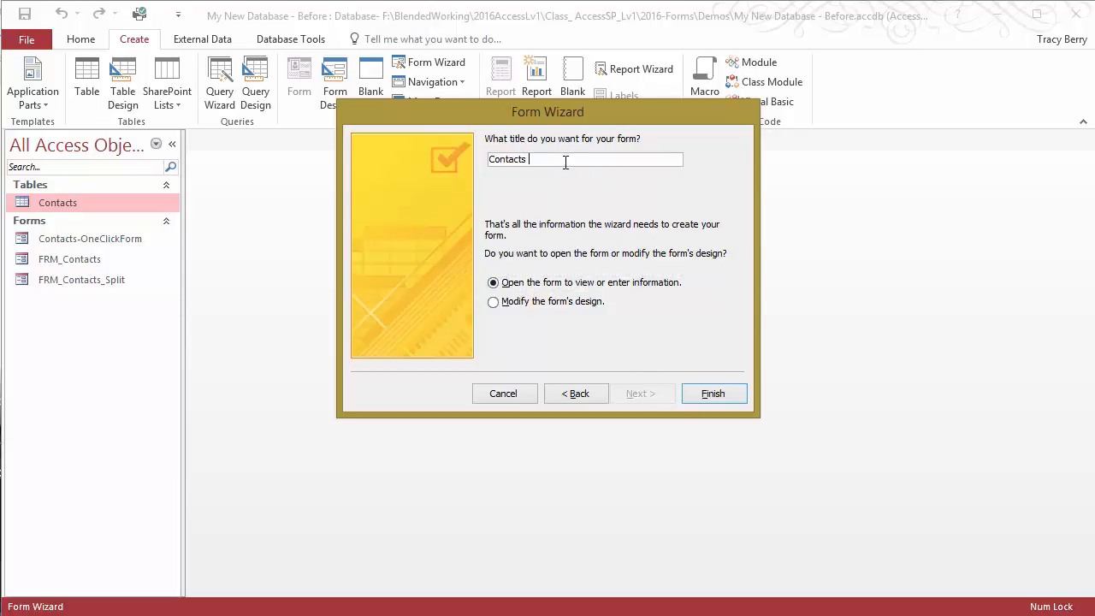
{"action": "type", "text": "Entry"}
{"action": "left_click", "coordinate": [716, 395]}
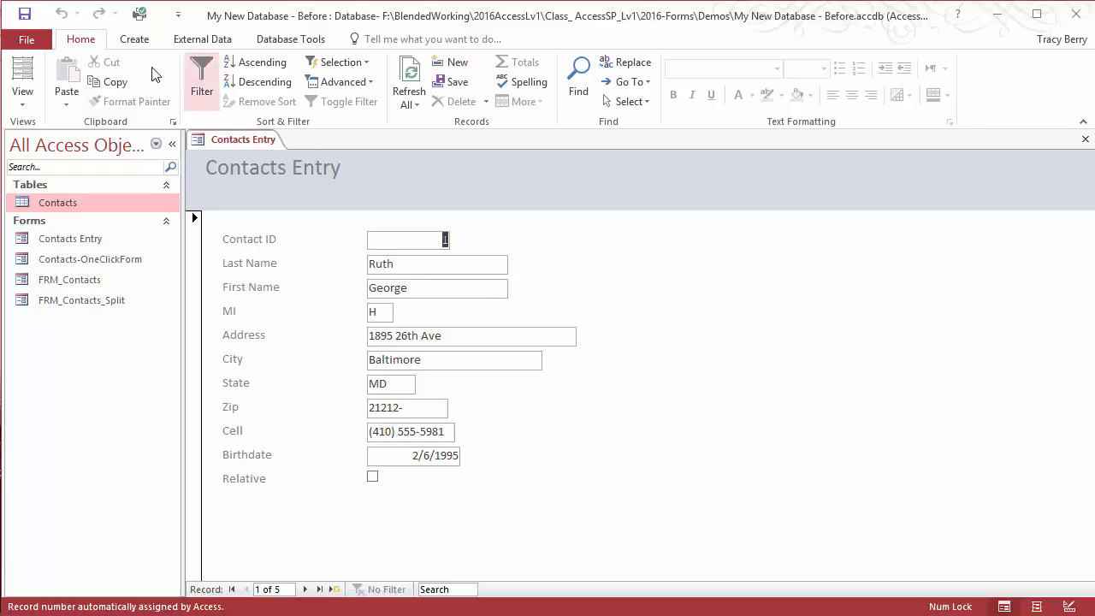
{"action": "left_click", "coordinate": [135, 40]}
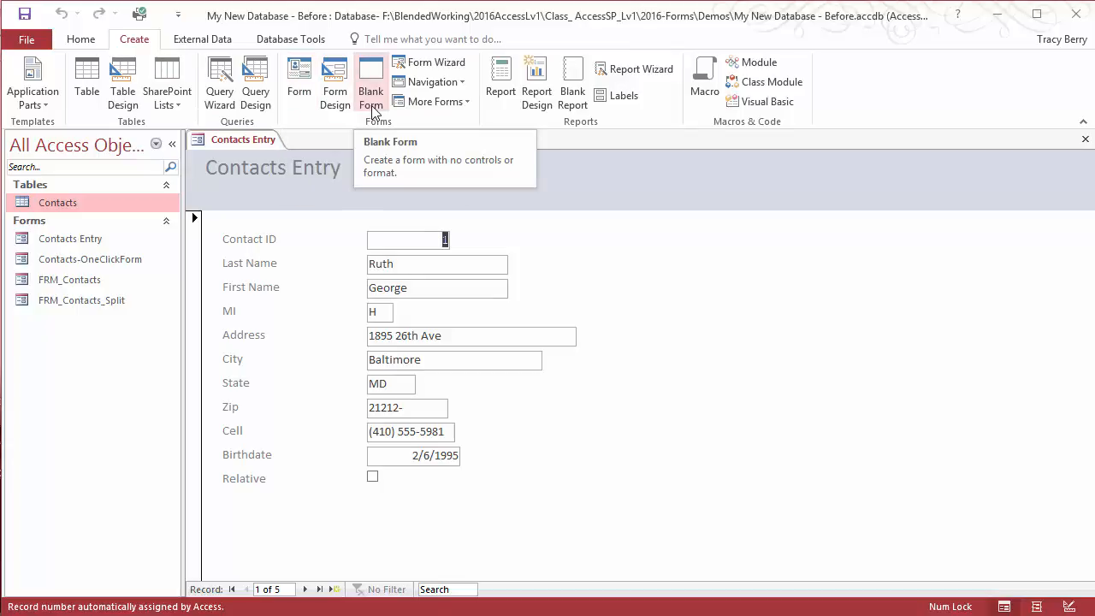
{"action": "left_click", "coordinate": [452, 73]}
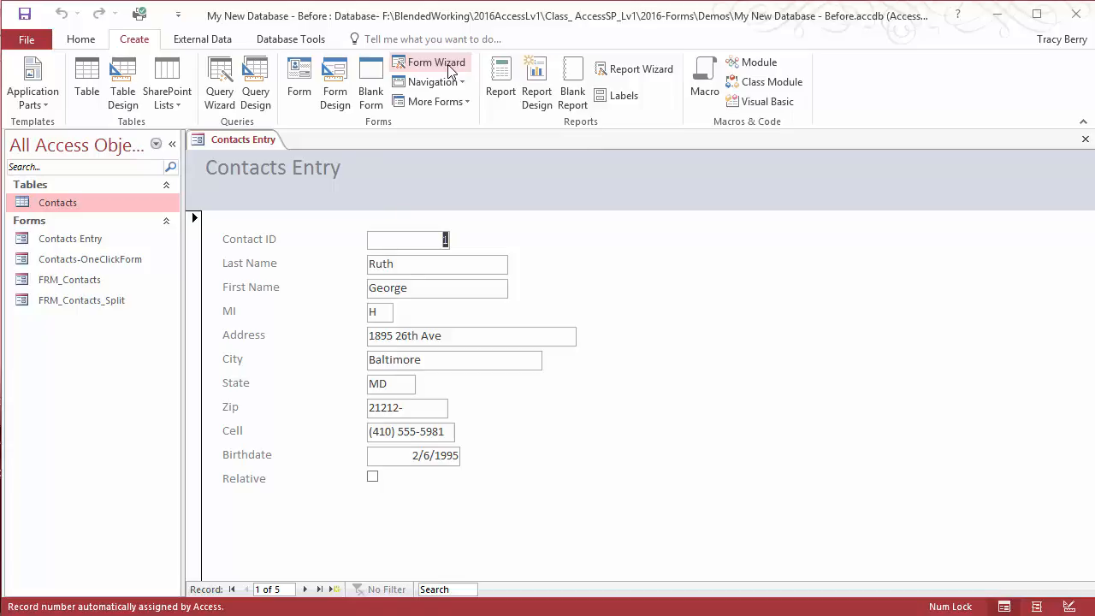